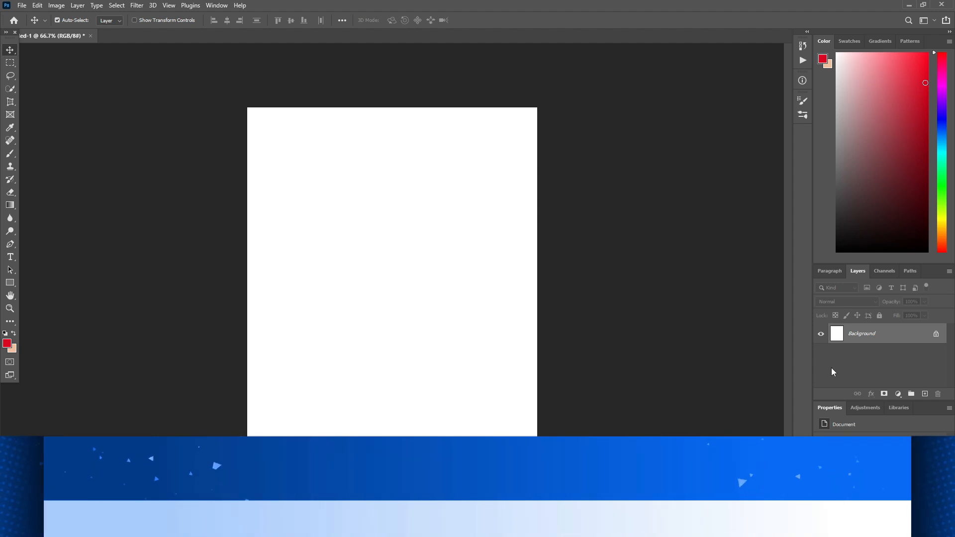
# Add a Gradient Fill layer above the background with Dither enabled and the style set to Radial.
pyautogui.click(898, 393)
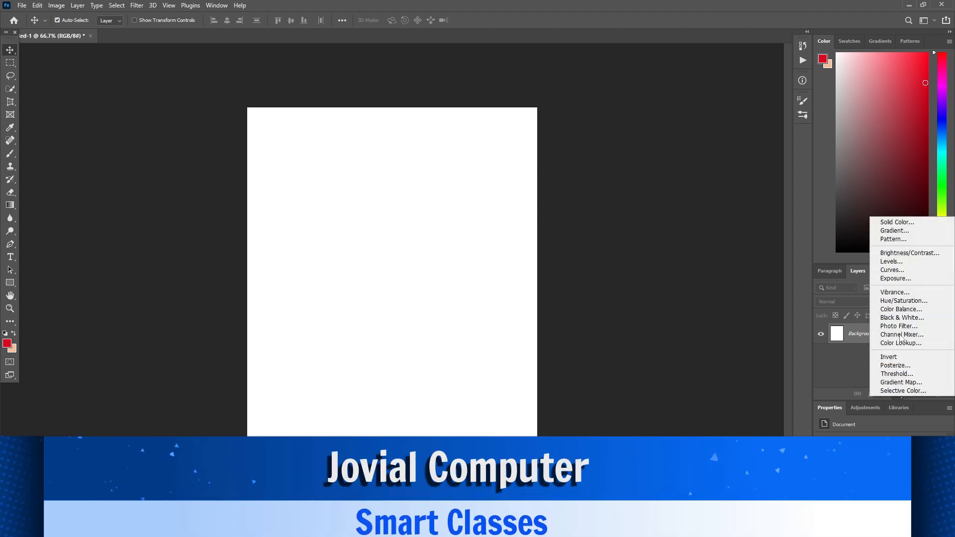
pyautogui.click(901, 230)
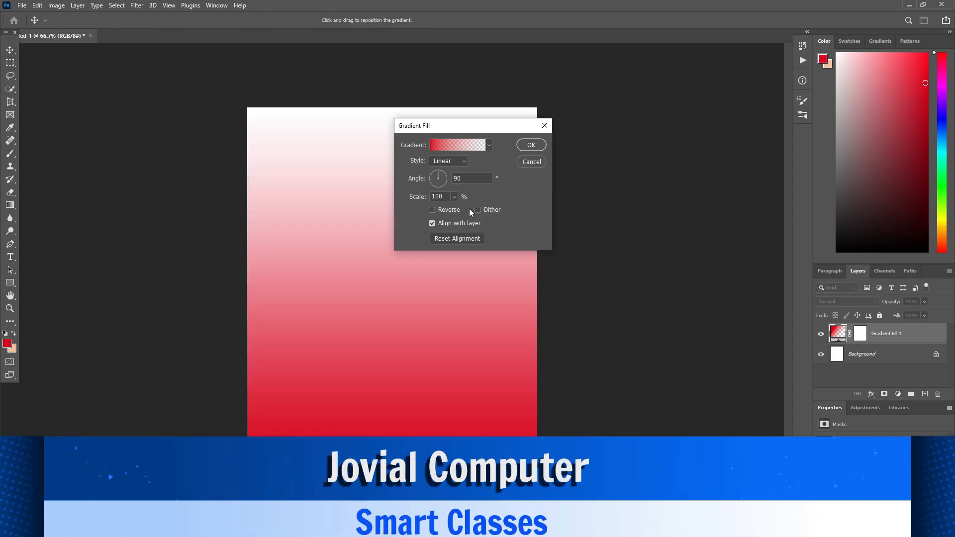
pyautogui.click(476, 210)
pyautogui.click(453, 162)
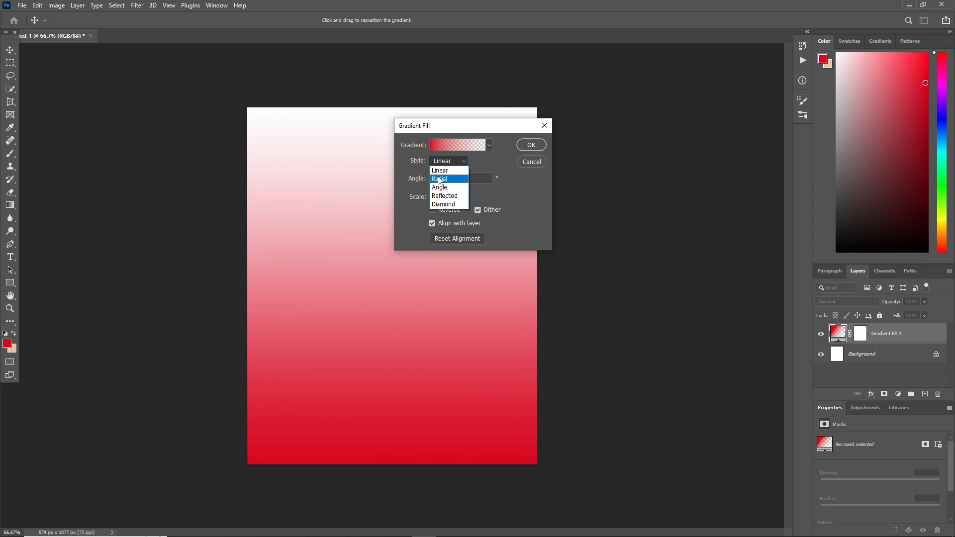
pyautogui.click(441, 172)
# Load the Black, White preset from the Basics gradients and set its end colour stop to crimson e1134d.
pyautogui.click(442, 150)
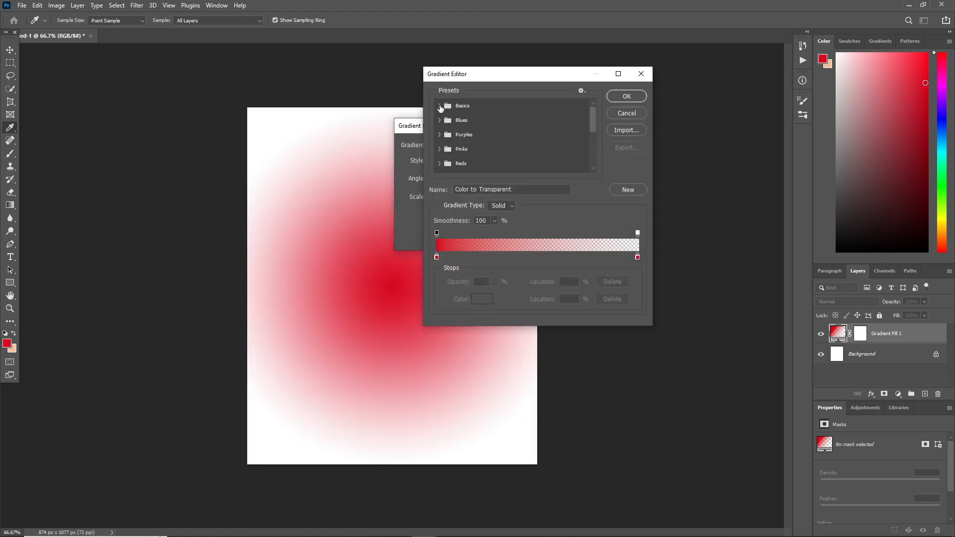
pyautogui.click(485, 121)
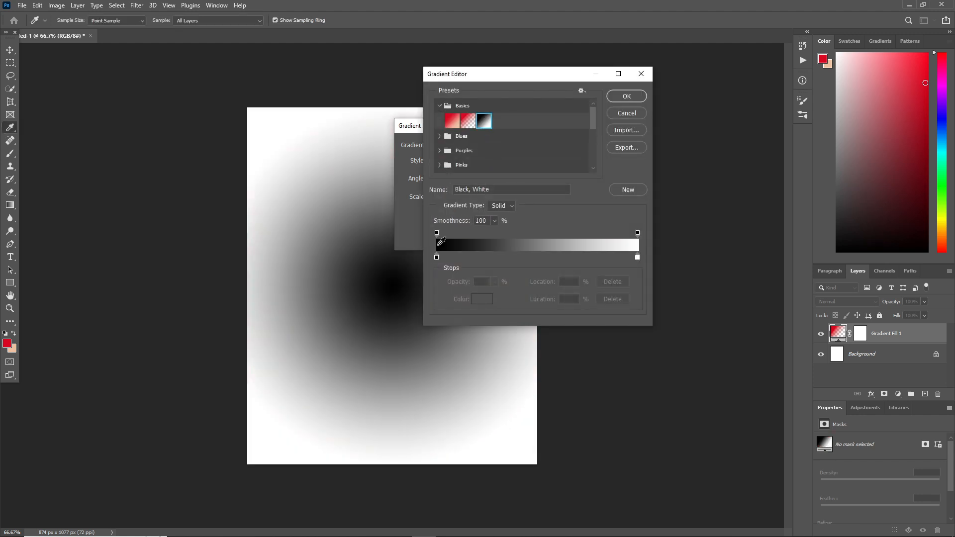
pyautogui.doubleClick(636, 258)
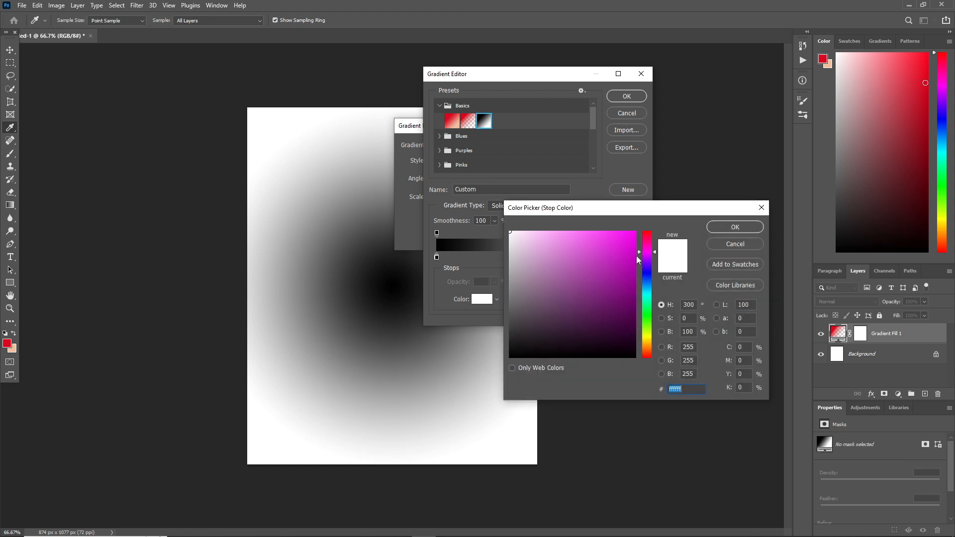
pyautogui.moveTo(648, 240); pyautogui.dragTo(620, 239)
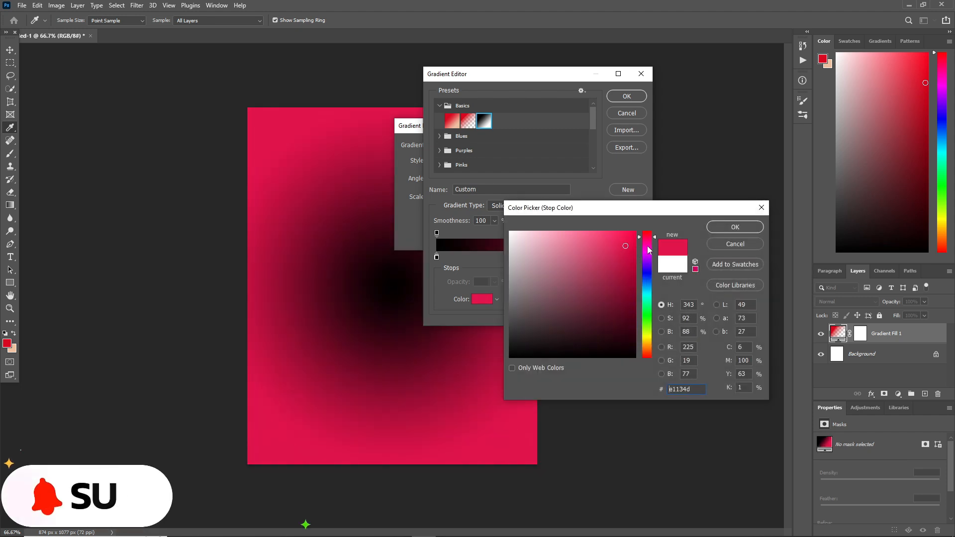
pyautogui.click(735, 227)
# Set the gradient's start colour stop to near-white fafafb.
pyautogui.doubleClick(437, 258)
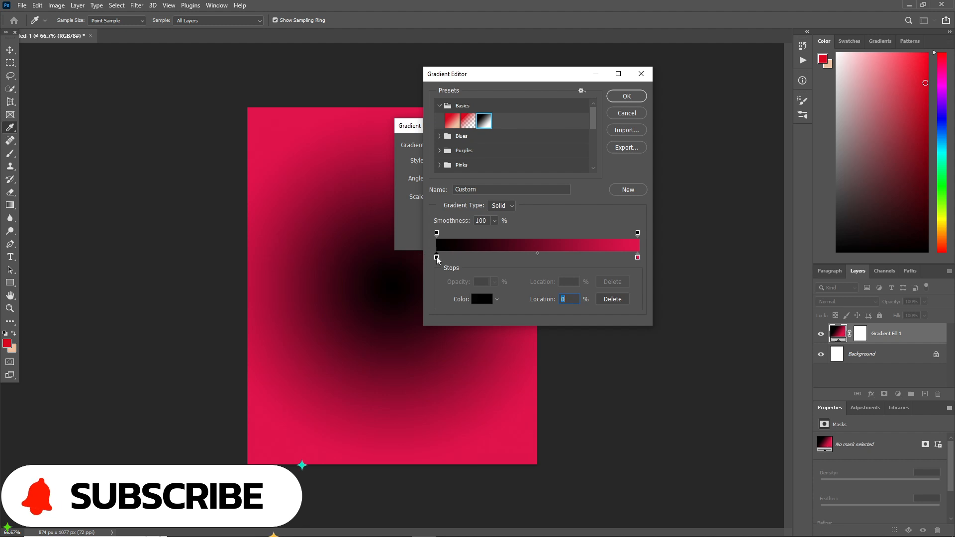
pyautogui.click(510, 234)
pyautogui.moveTo(509, 234); pyautogui.dragTo(511, 233)
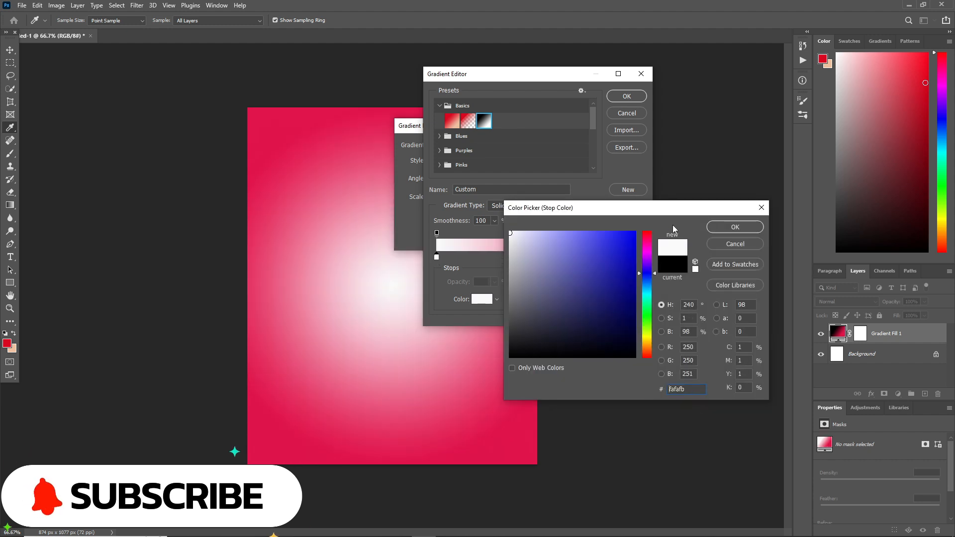
pyautogui.click(722, 227)
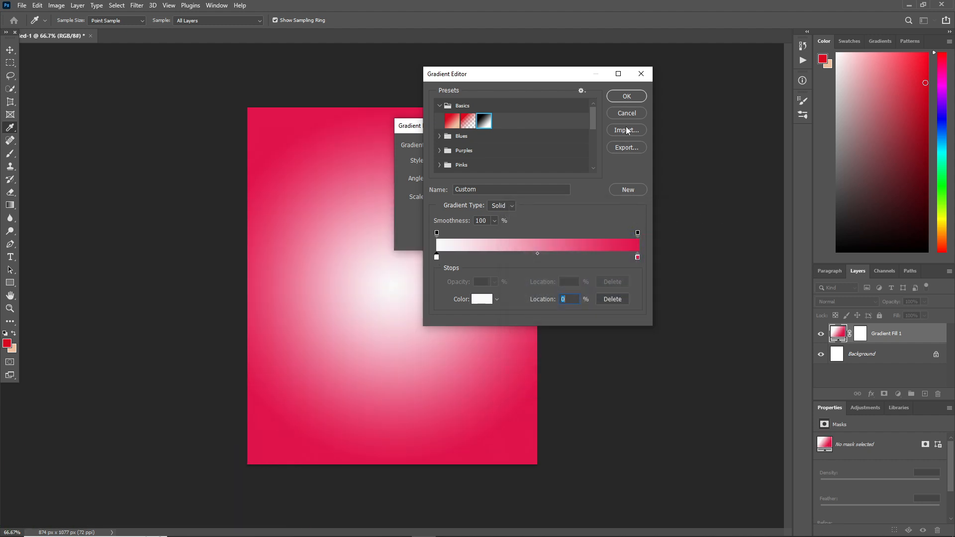
# Accept the edited gradient and apply the gradient fill at 112% scale.
pyautogui.click(626, 98)
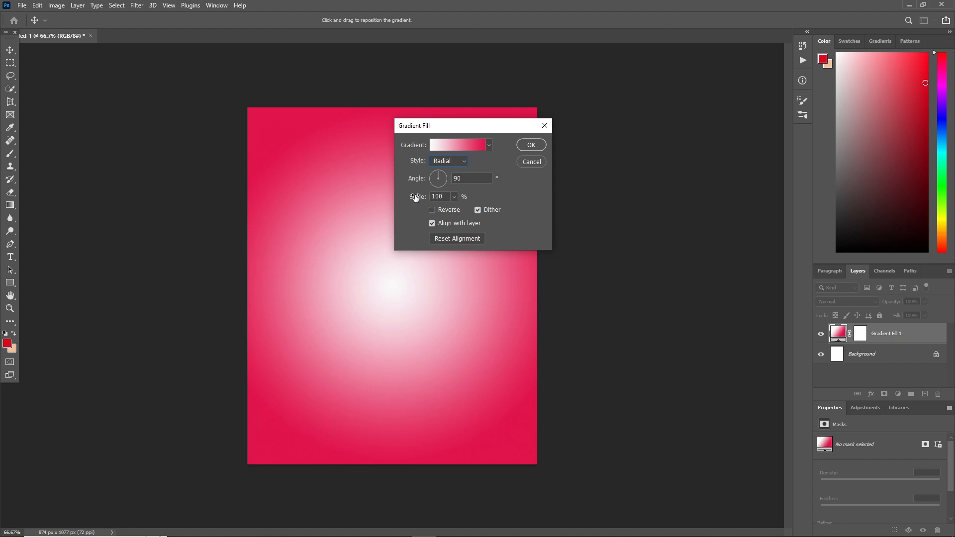
pyautogui.moveTo(423, 198); pyautogui.dragTo(424, 198)
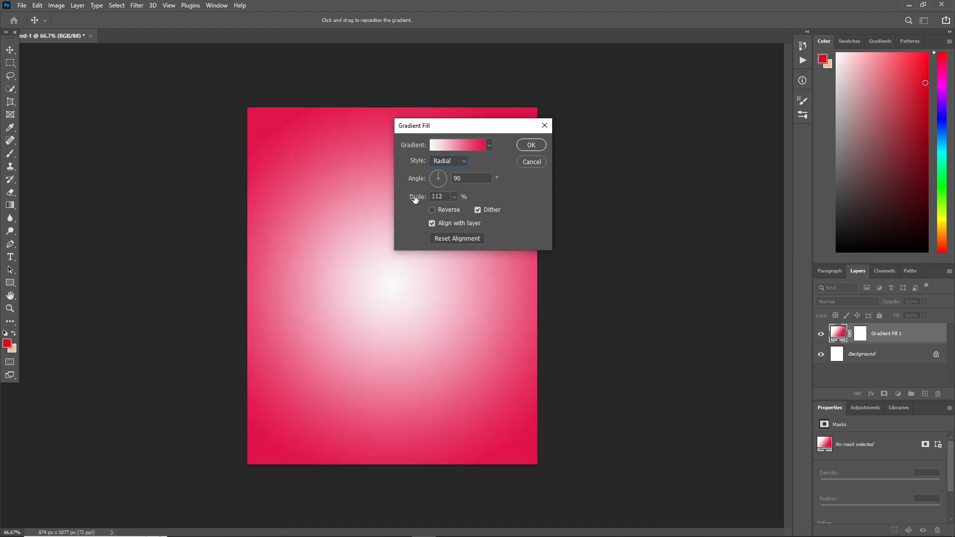
pyautogui.click(531, 144)
# Place the "download" portrait from the Pictures folder as an embedded image in the document.
pyautogui.click(22, 5)
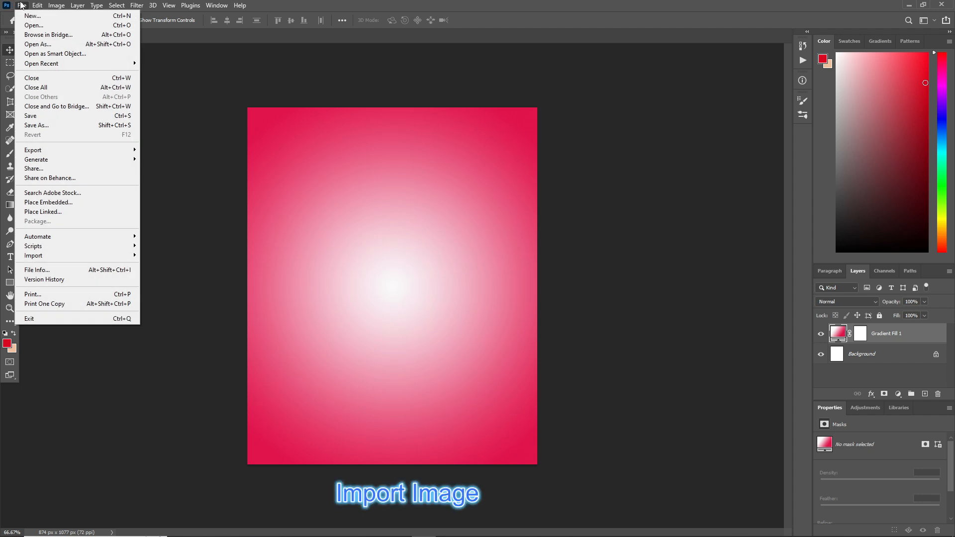
pyautogui.click(55, 203)
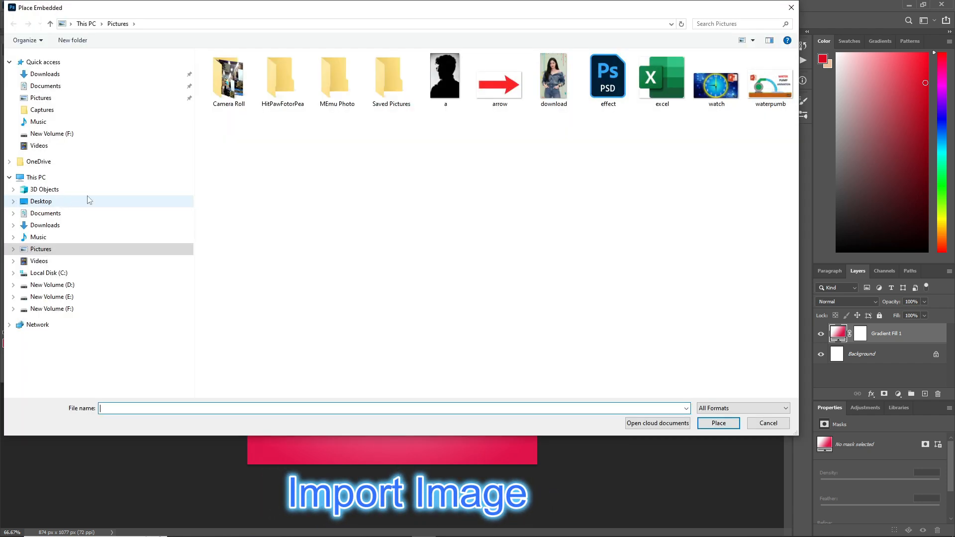
pyautogui.click(551, 95)
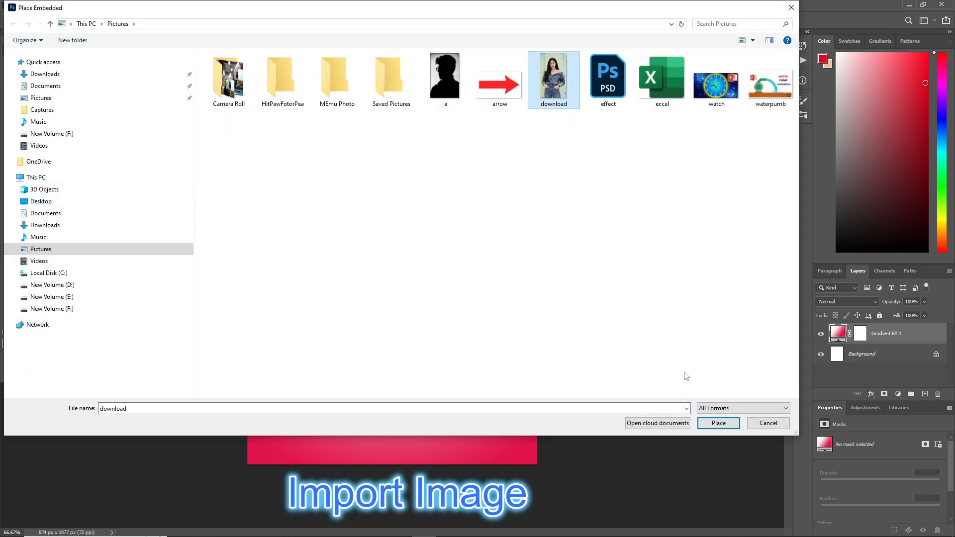
pyautogui.click(718, 423)
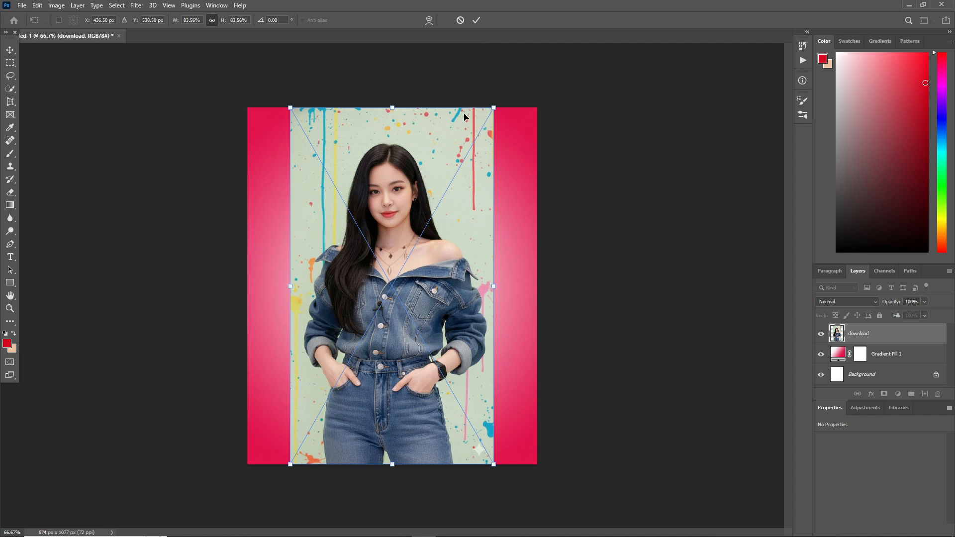
# Select the woman with Select Subject and add a layer mask that hides the portrait's original background.
pyautogui.click(11, 77)
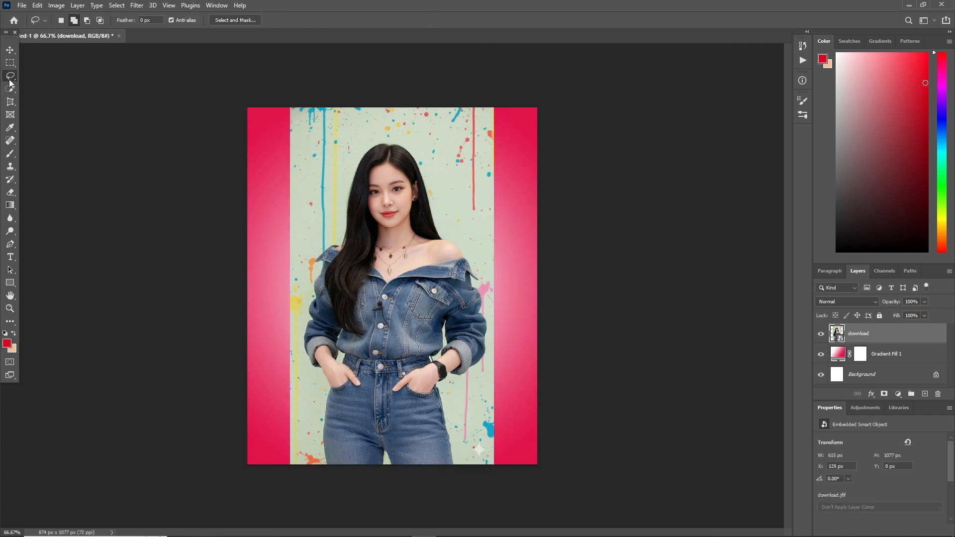
pyautogui.rightClick(10, 80)
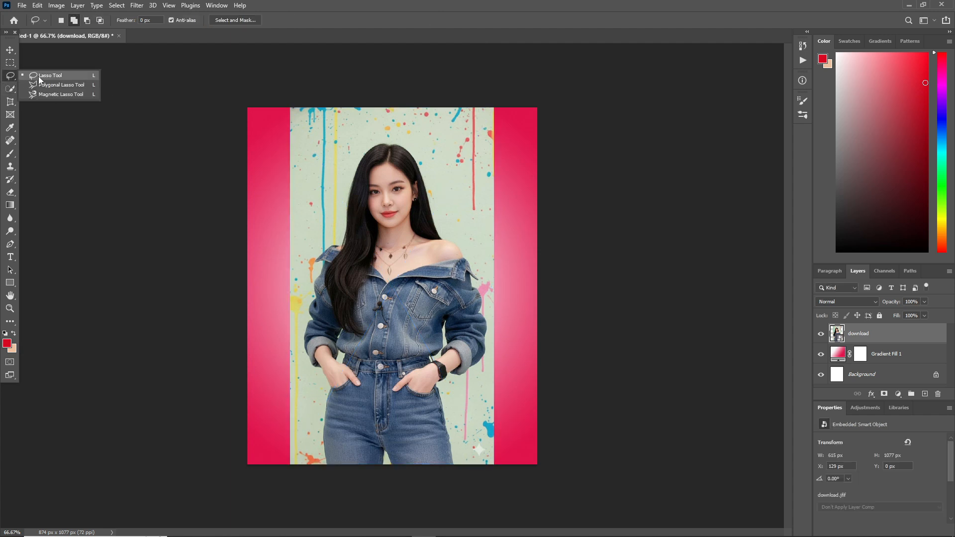
pyautogui.click(10, 90)
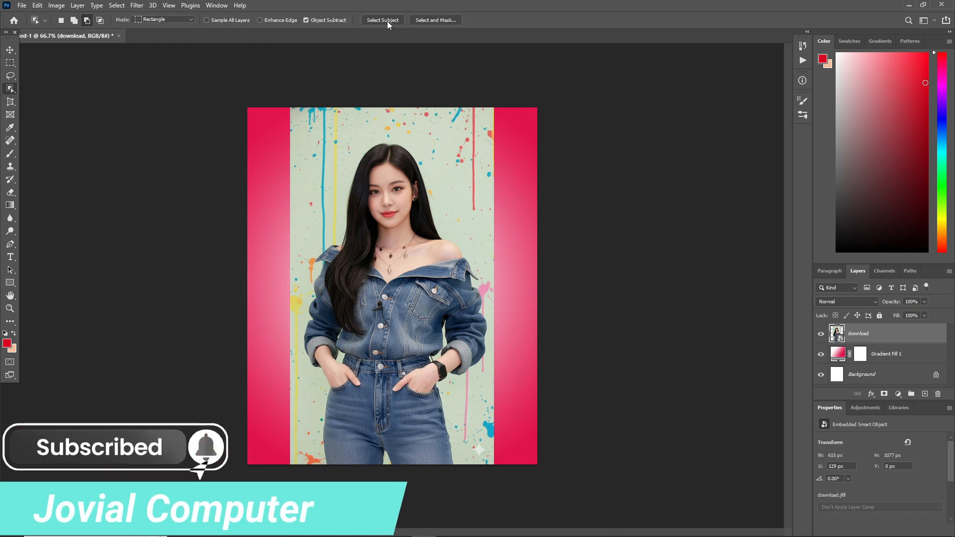
pyautogui.click(386, 19)
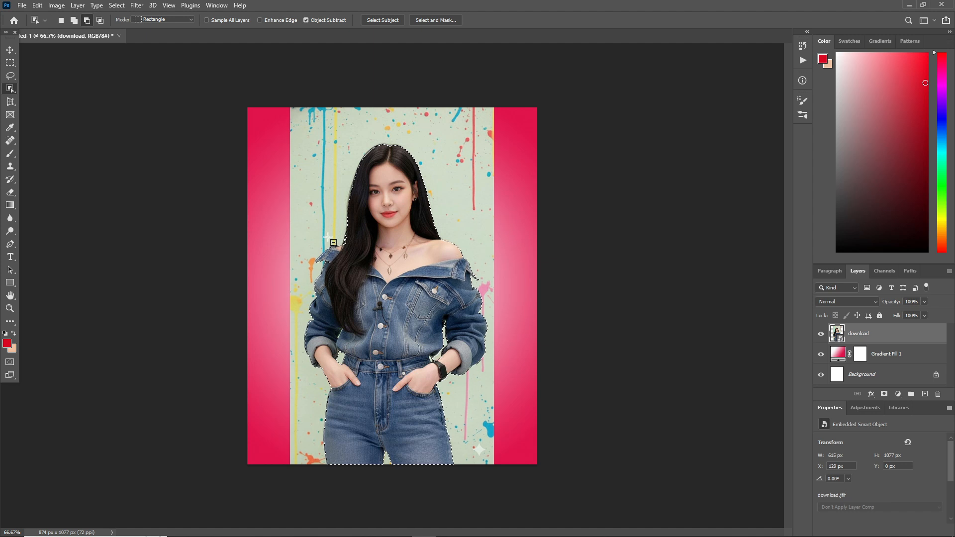
pyautogui.click(885, 394)
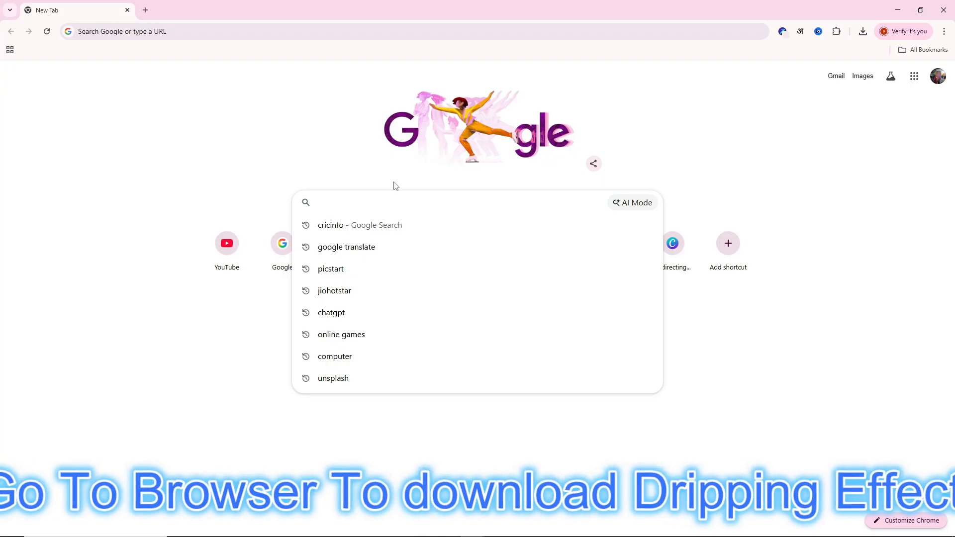
# Switch to the Chrome browser and search Google Images for "dripping effect".
pyautogui.write('dripping ')
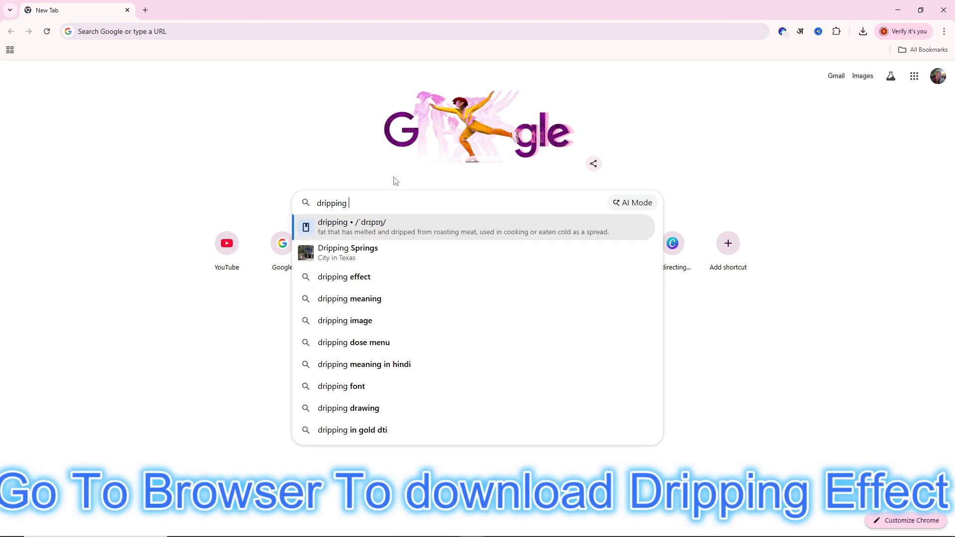
pyautogui.write('effect')
pyautogui.press('Return')
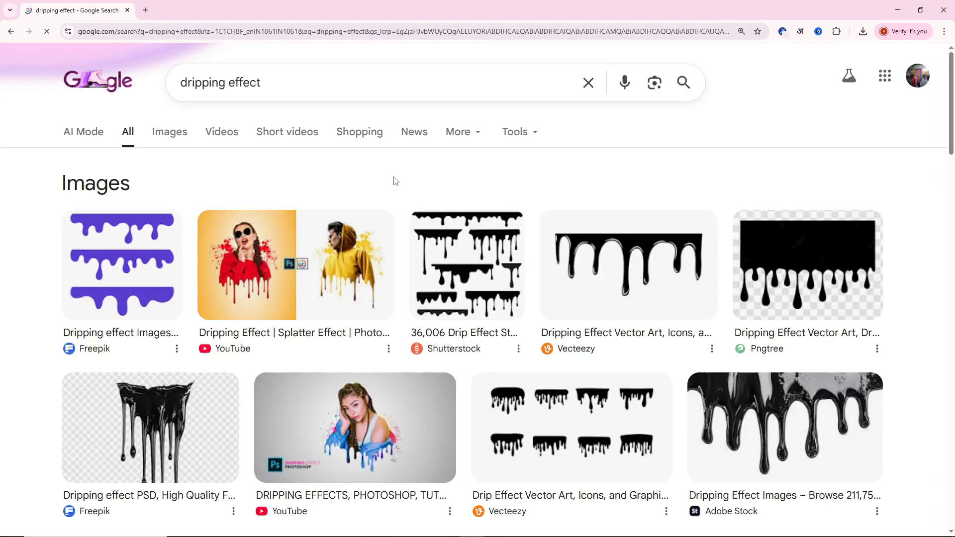
pyautogui.click(172, 132)
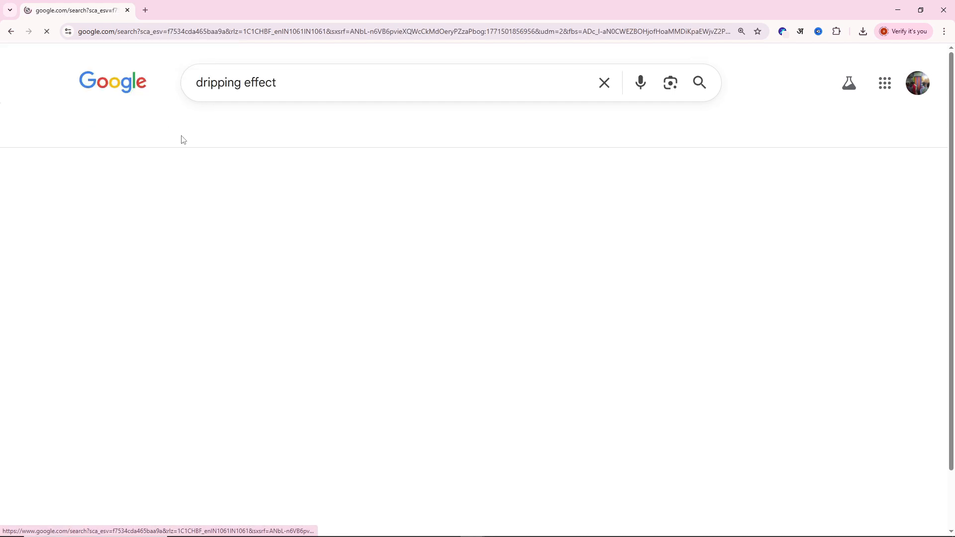
# Open the Freepik image of black dripping paint from the results and save it as "dripping".
pyautogui.scroll(-3, 341, 294)
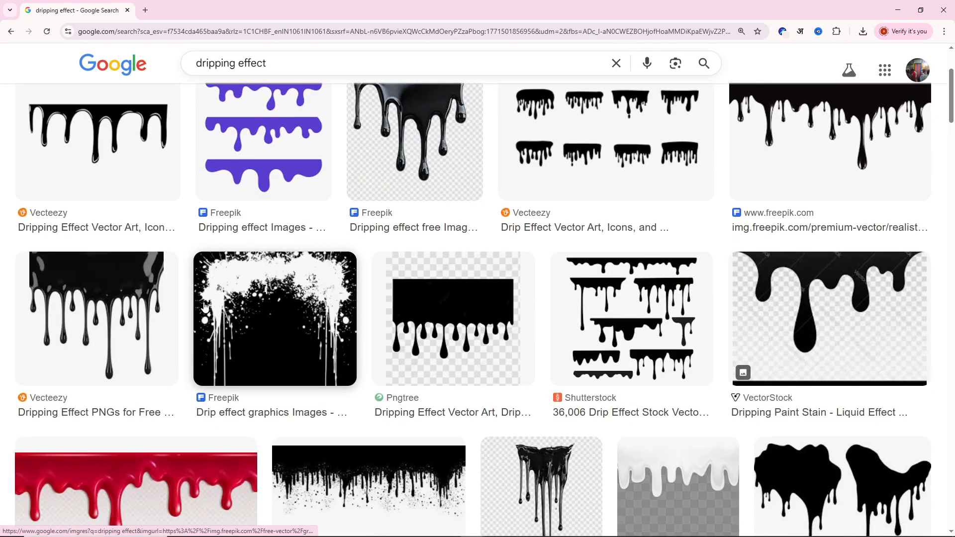
pyautogui.scroll(3, 206, 270)
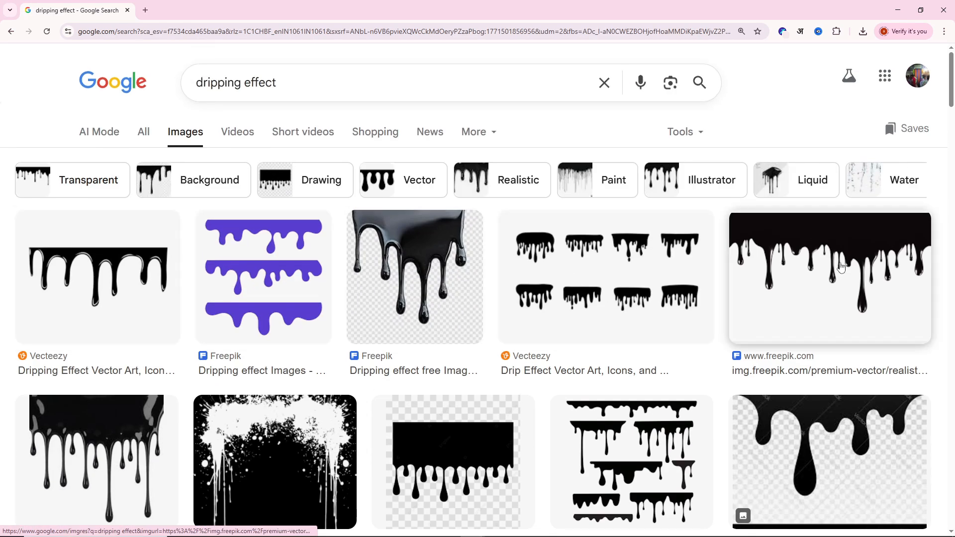
pyautogui.click(830, 264)
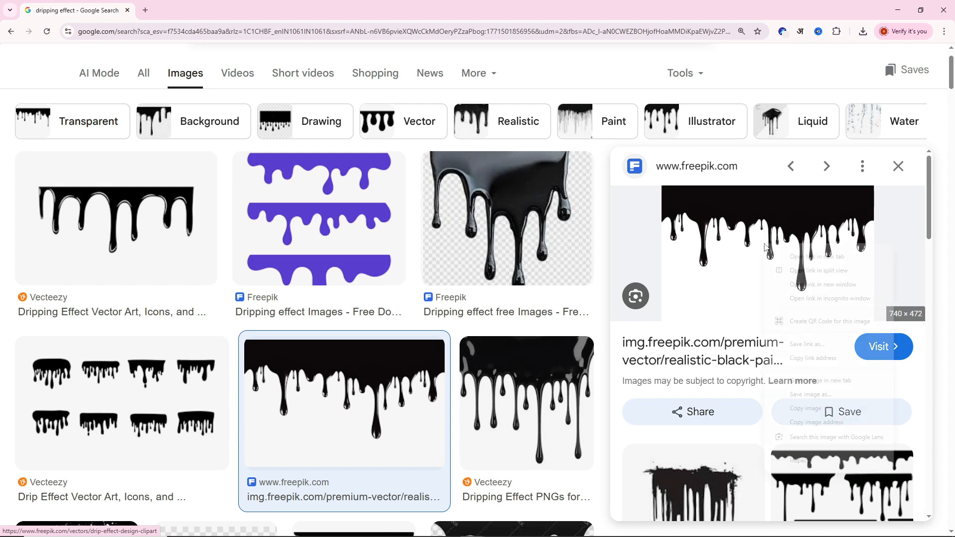
pyautogui.rightClick(767, 254)
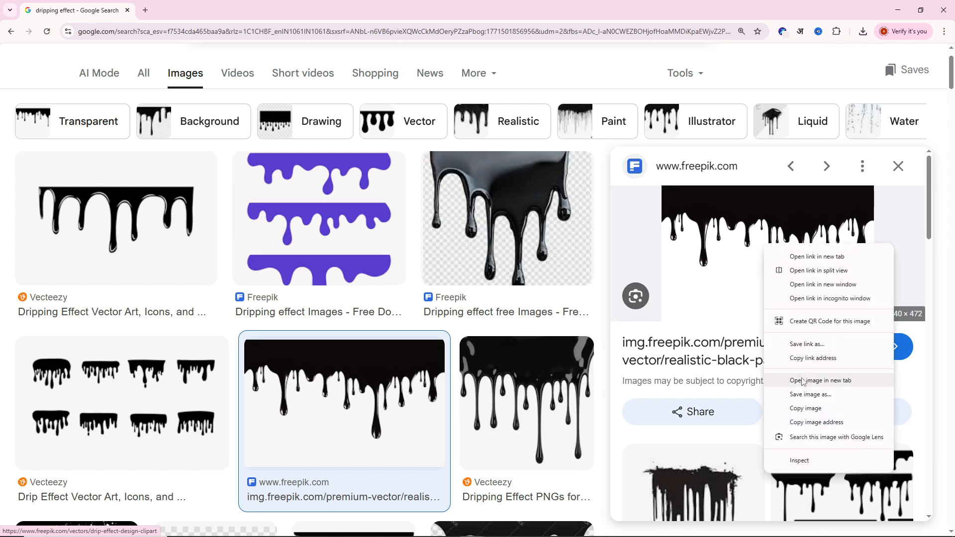
pyautogui.click(818, 394)
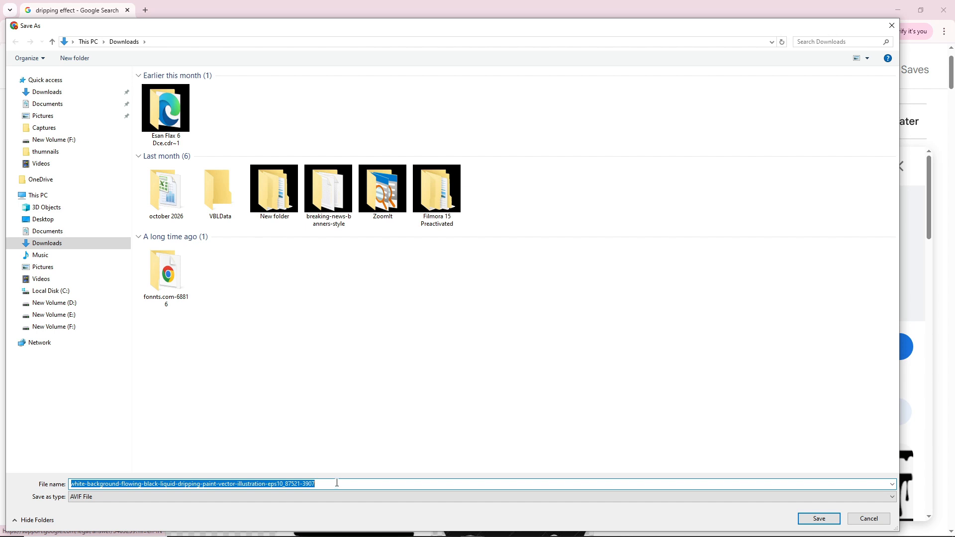
pyautogui.write('dripping')
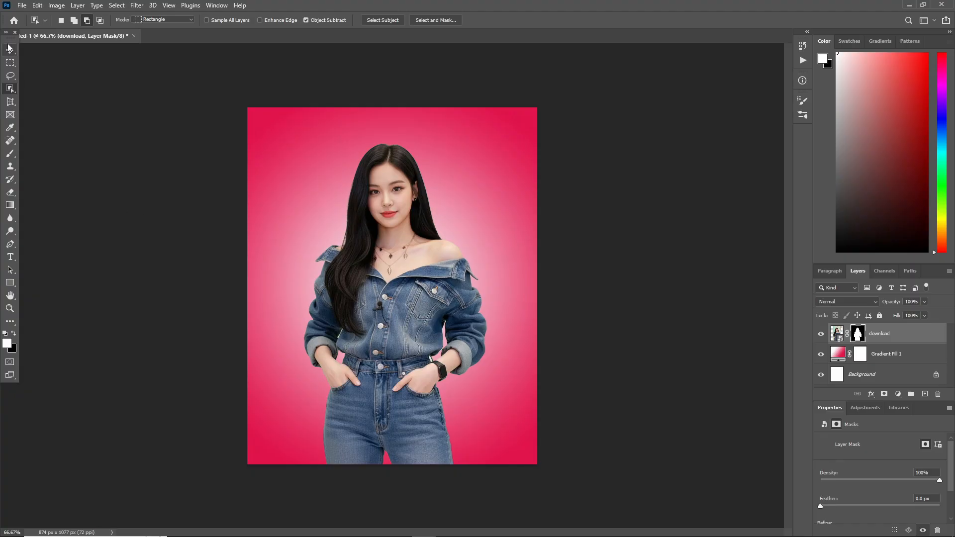
# Place the "dripping" image from New Volume (F:) as an embedded image above the portrait.
pyautogui.click(8, 48)
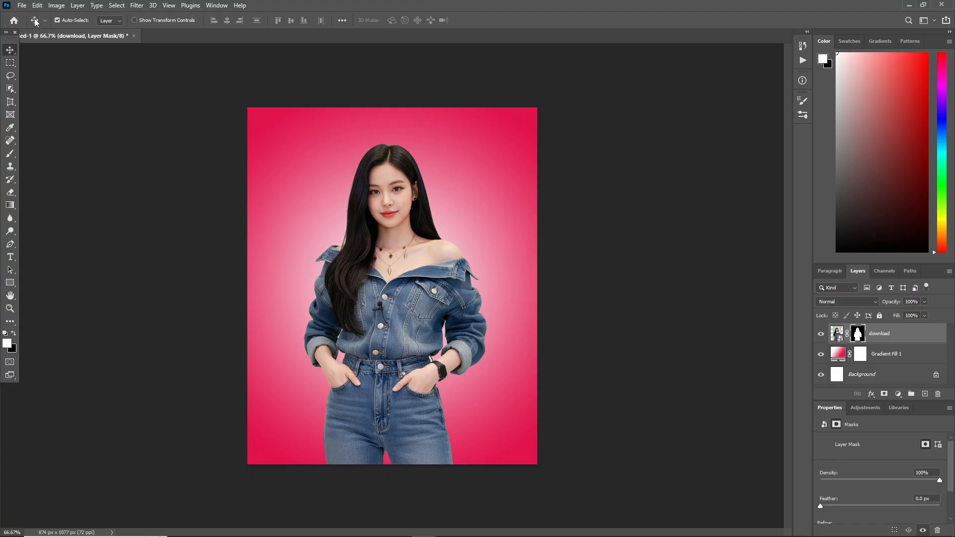
pyautogui.click(22, 5)
pyautogui.click(53, 204)
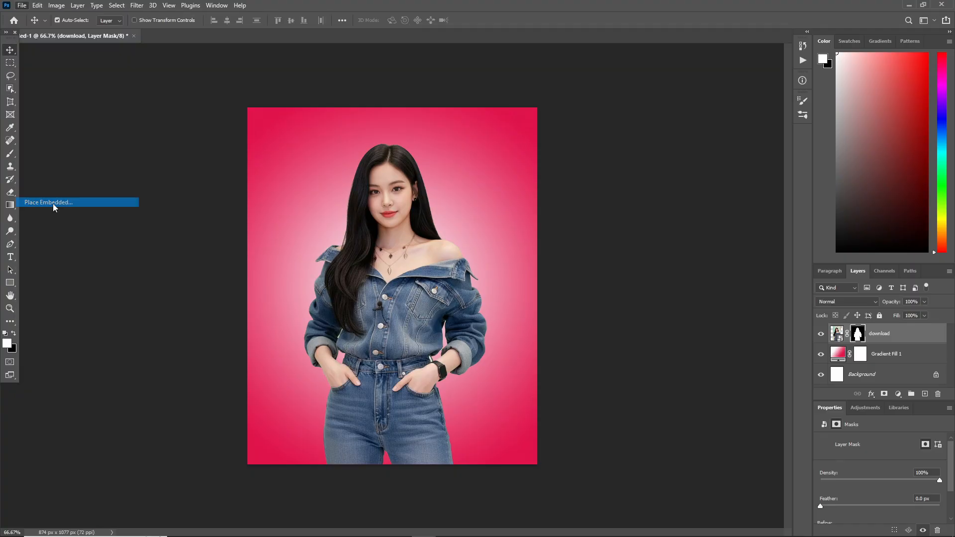
pyautogui.click(44, 309)
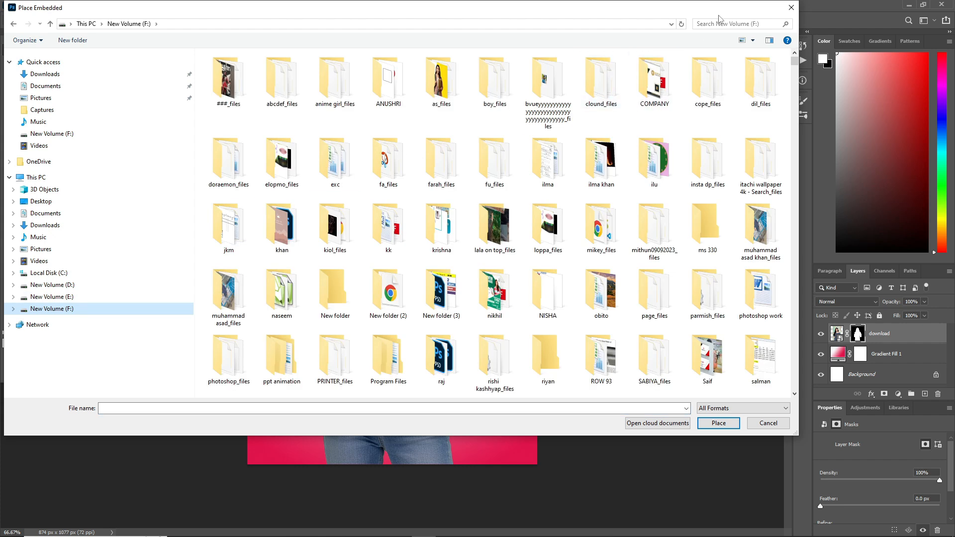
pyautogui.click(722, 24)
pyautogui.write('dripp')
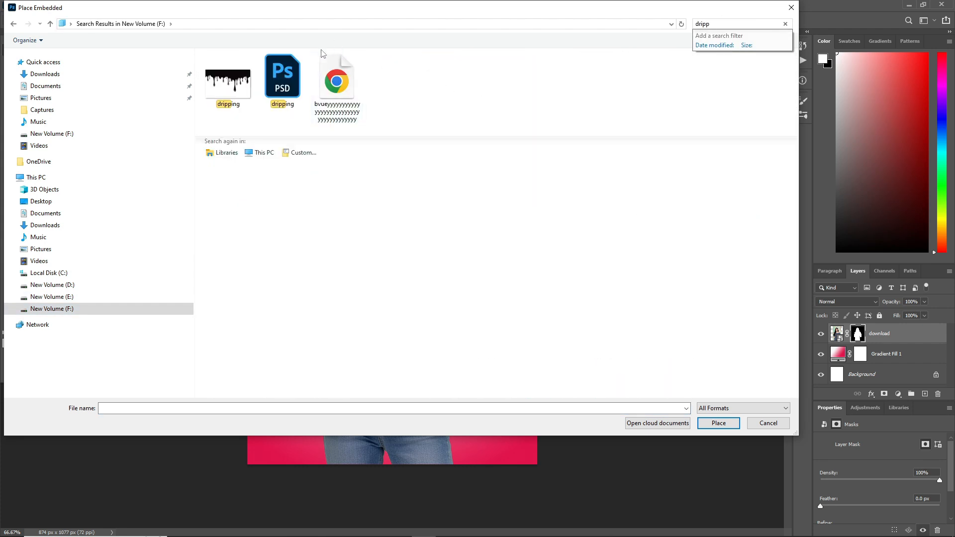
pyautogui.click(234, 83)
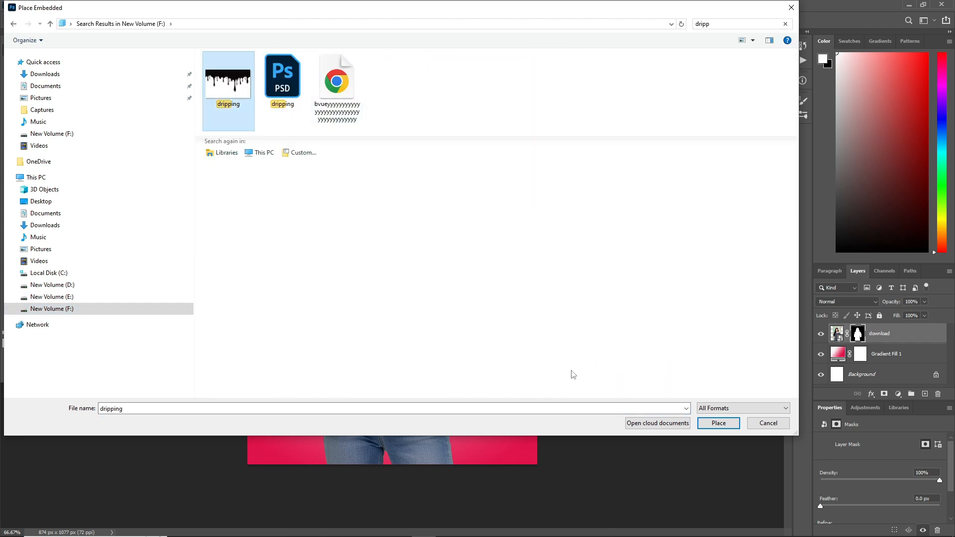
pyautogui.click(722, 424)
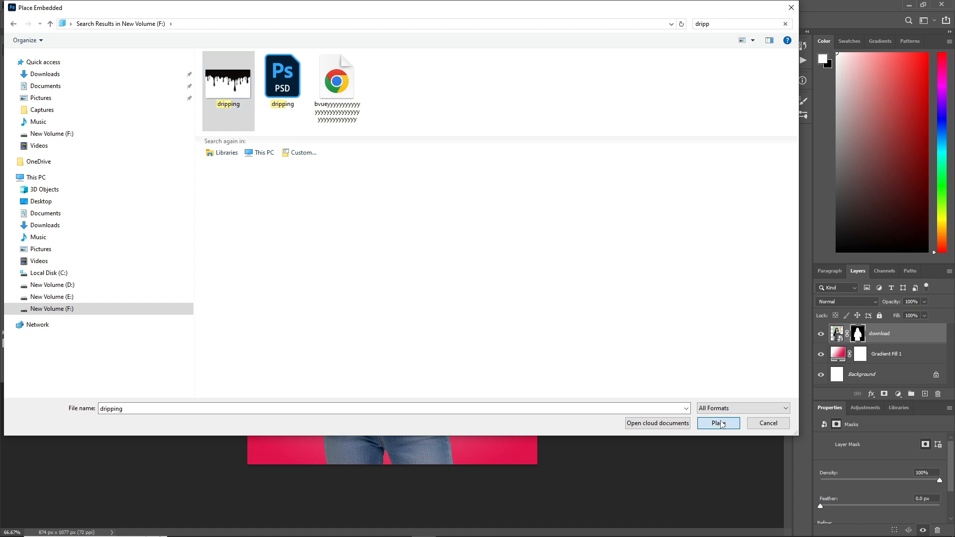
# Scale the dripping image to about 580 by 369 px and position it over the woman's waist and hands.
pyautogui.moveTo(430, 317); pyautogui.dragTo(520, 367)
pyautogui.moveTo(480, 332); pyautogui.dragTo(498, 375)
pyautogui.press('Return')
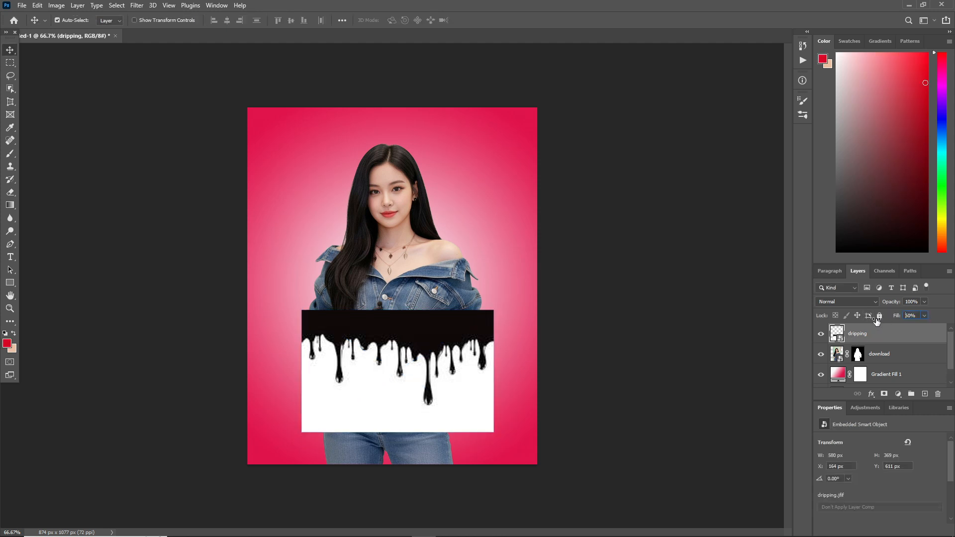
# Reduce the dripping layer's fill to 40% so the woman shows through while aligning it.
pyautogui.write('2')
pyautogui.press('Return')
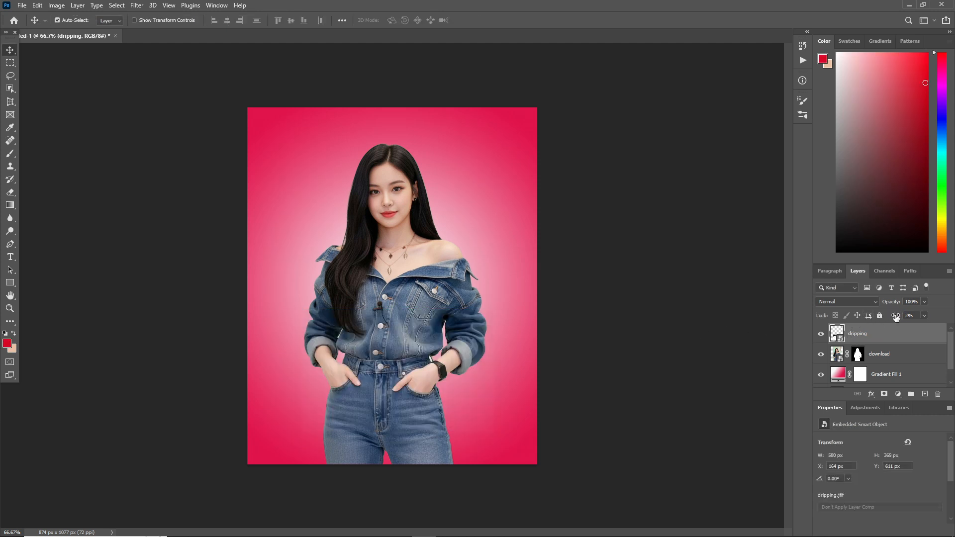
pyautogui.moveTo(905, 320); pyautogui.dragTo(909, 319)
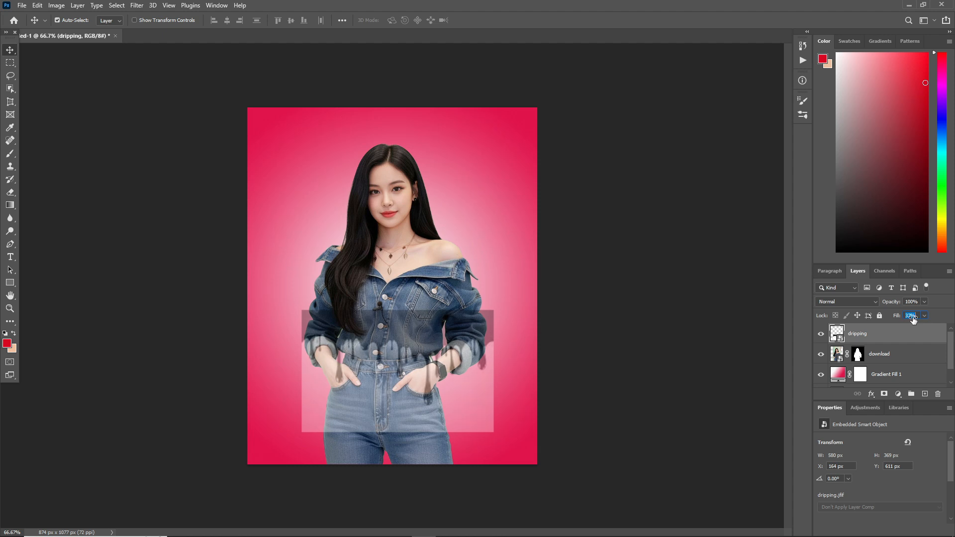
pyautogui.write('40')
pyautogui.press('Return')
# Fit the dripping image to the woman's body at about 555 by 366 px and set its fill to 100%.
pyautogui.moveTo(490, 357); pyautogui.dragTo(464, 356)
pyautogui.hotkey('ctrl', 't')
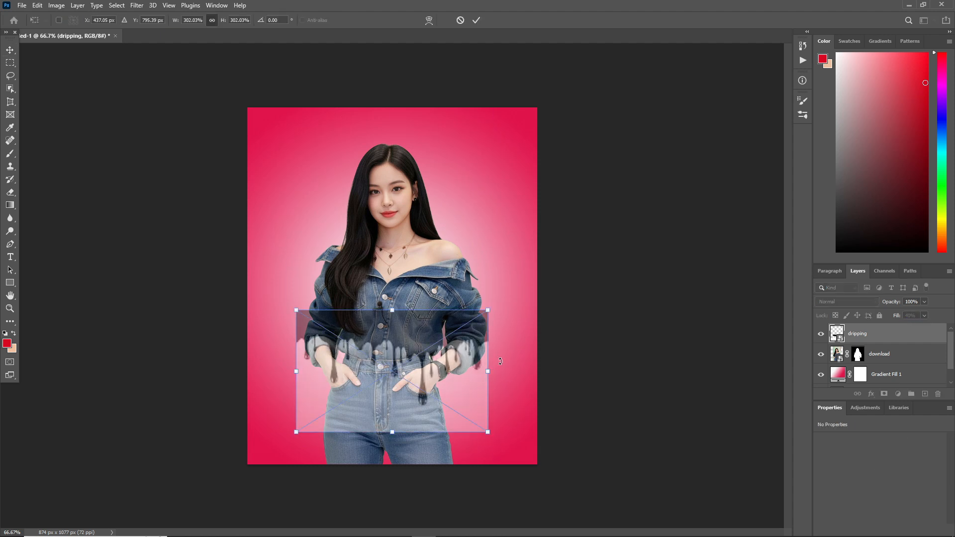
pyautogui.moveTo(488, 372)
pyautogui.mouseDown()
pyautogui.moveTo(466, 368)
pyautogui.moveTo(485, 376)
pyautogui.mouseUp()
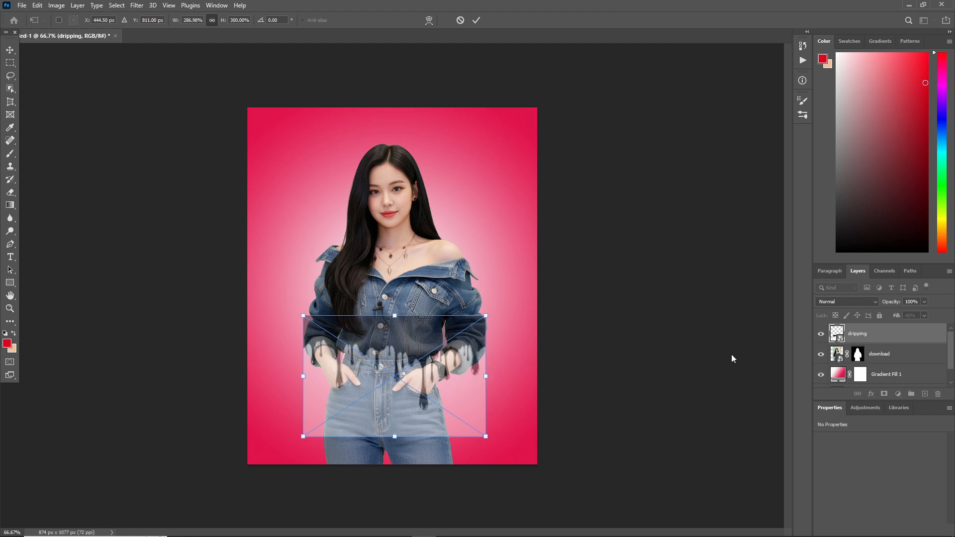
pyautogui.moveTo(897, 319); pyautogui.dragTo(901, 321)
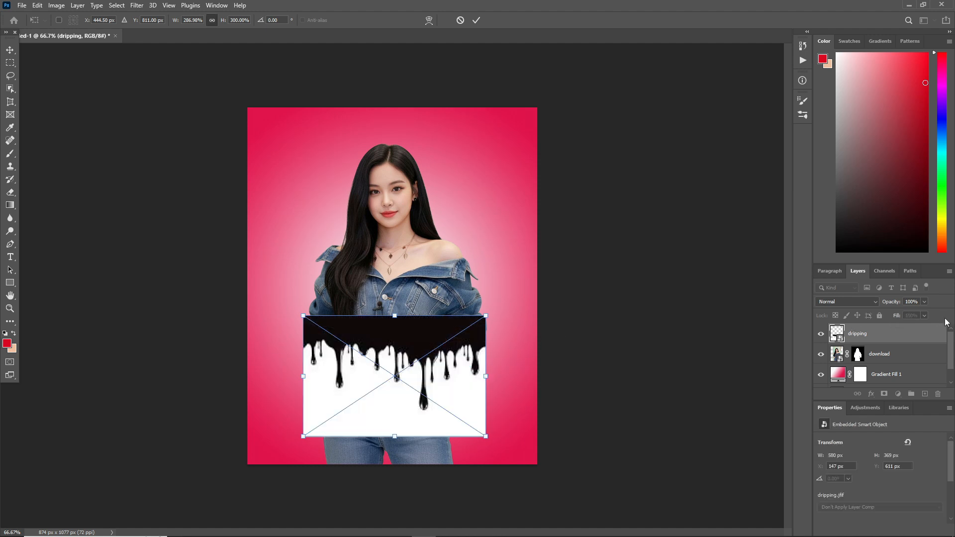
# Select the black drip shape with the Magic Wand tool and extend the selection to similar areas.
pyautogui.click(10, 88)
pyautogui.rightClick(10, 88)
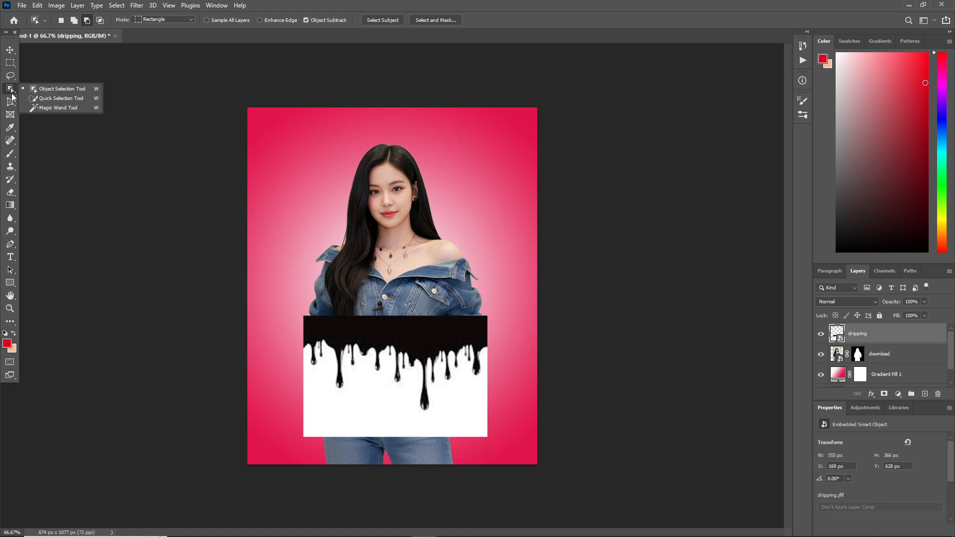
pyautogui.click(45, 109)
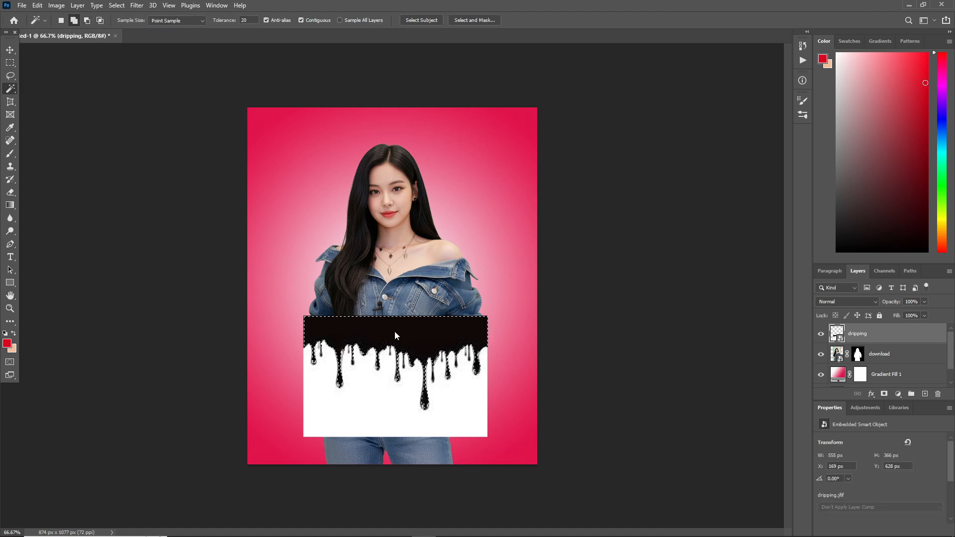
pyautogui.rightClick(413, 351)
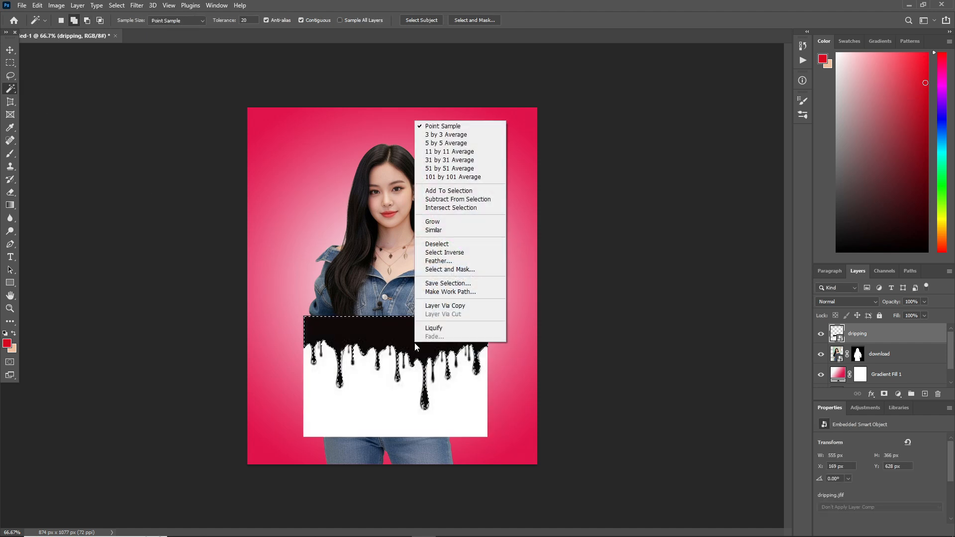
pyautogui.click(434, 230)
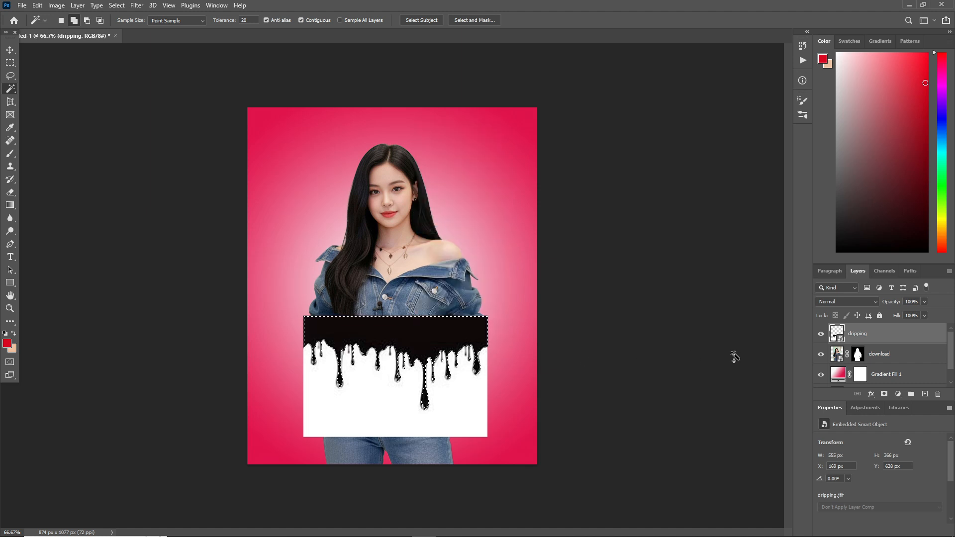
# Delete the dripping layer while keeping its drip-shaped selection, and invert that selection.
pyautogui.moveTo(882, 335); pyautogui.dragTo(938, 394)
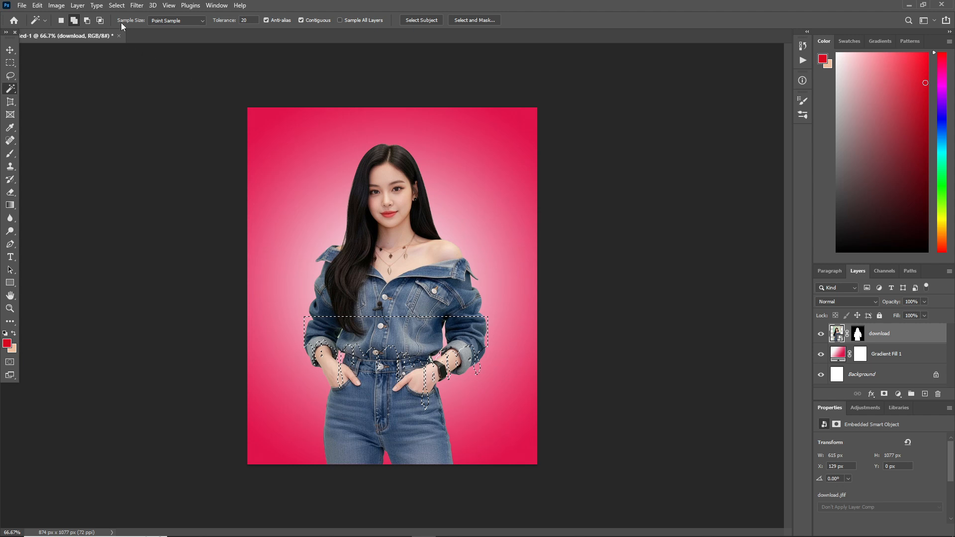
pyautogui.click(118, 5)
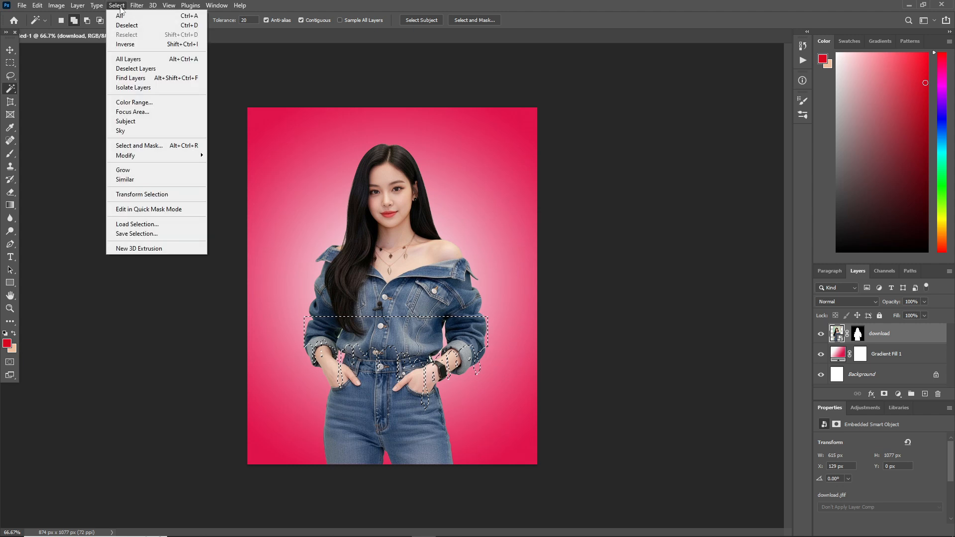
pyautogui.click(133, 42)
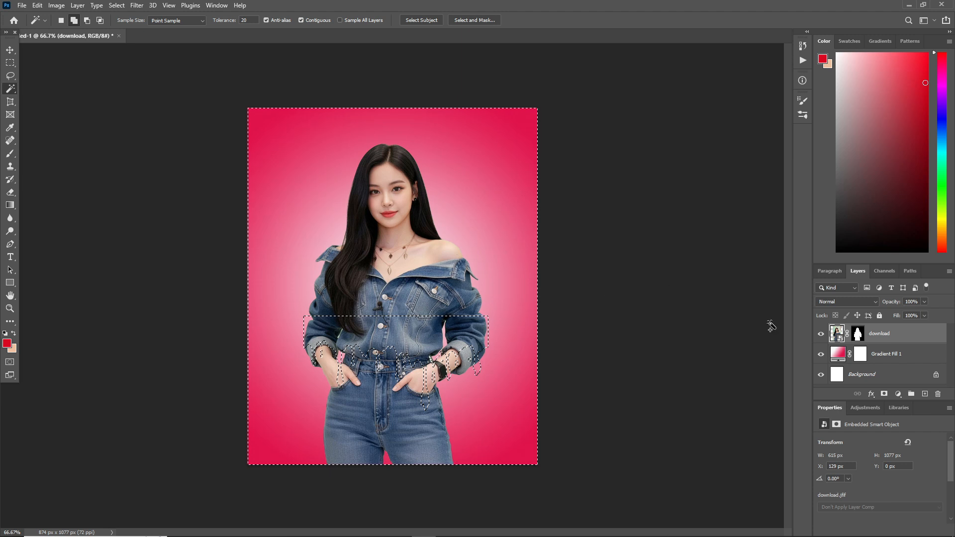
# Paint black on the portrait's layer mask to hide the body below the drips, and set the layer's opacity to 100%.
pyautogui.click(859, 335)
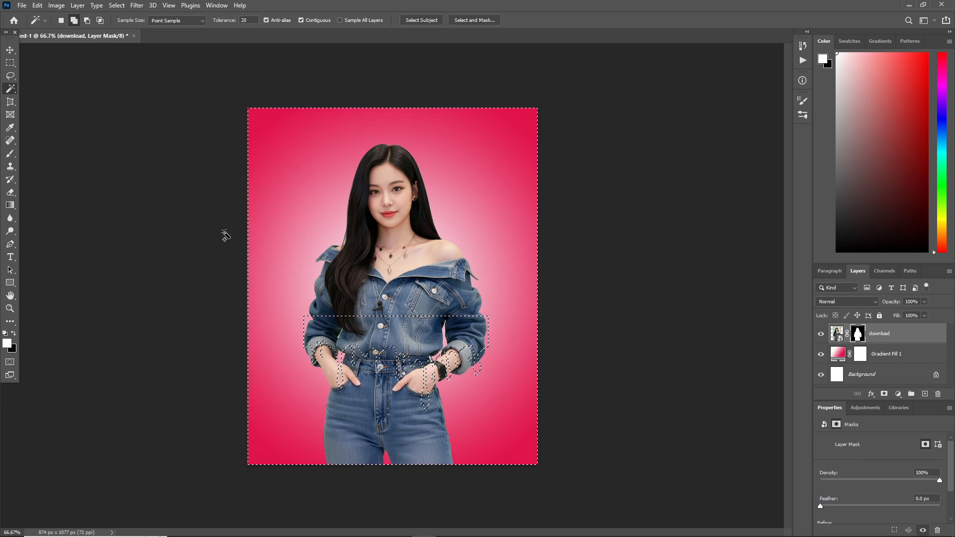
pyautogui.click(14, 157)
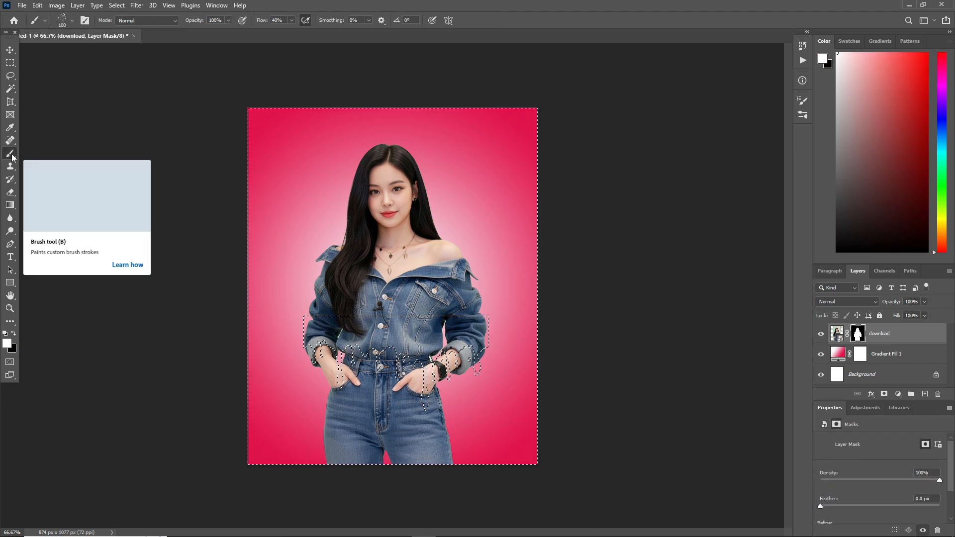
pyautogui.click(14, 334)
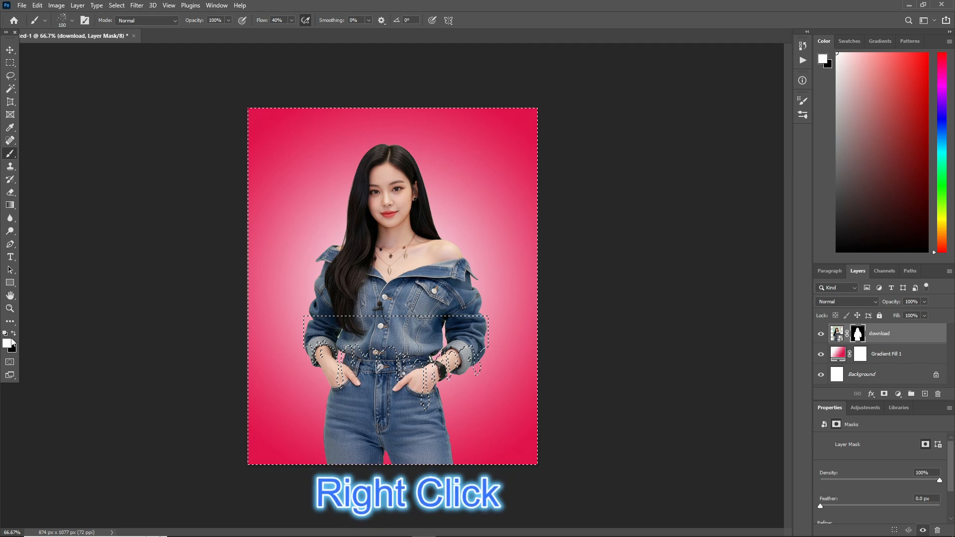
pyautogui.click(15, 336)
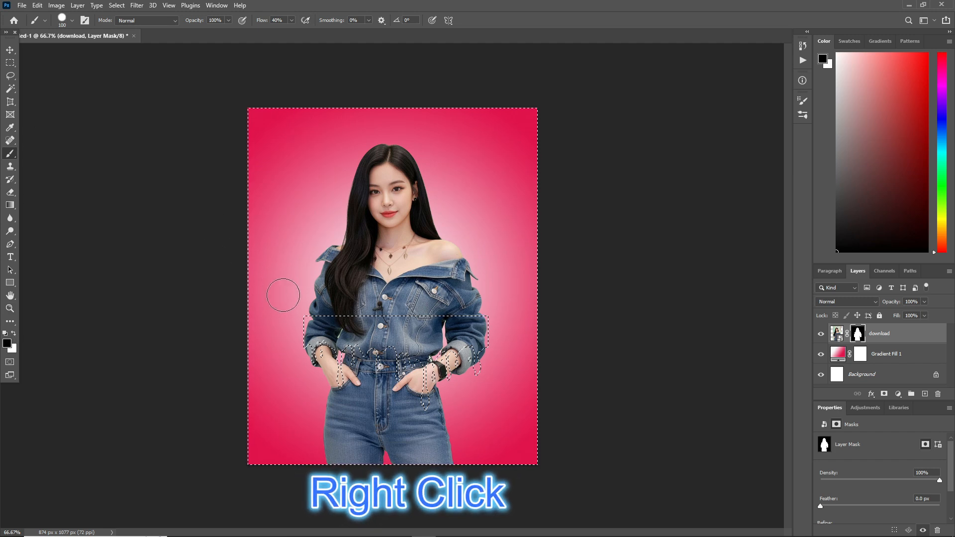
pyautogui.moveTo(304, 365)
pyautogui.mouseDown()
pyautogui.moveTo(401, 346)
pyautogui.moveTo(408, 377)
pyautogui.moveTo(386, 372)
pyautogui.moveTo(486, 390)
pyautogui.mouseUp()
pyautogui.press('Delete')
pyautogui.moveTo(431, 378)
pyautogui.mouseDown()
pyautogui.moveTo(505, 366)
pyautogui.moveTo(424, 450)
pyautogui.mouseUp()
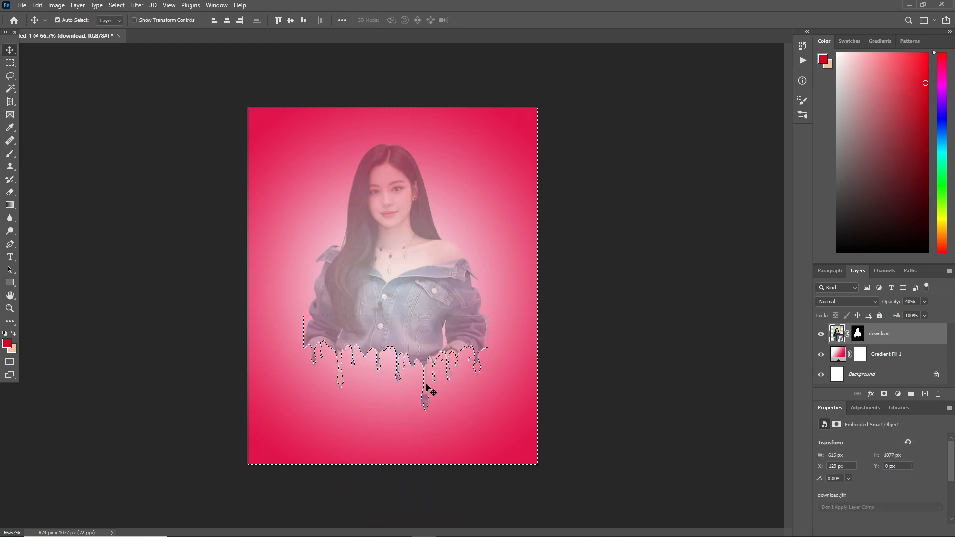
pyautogui.press('0')
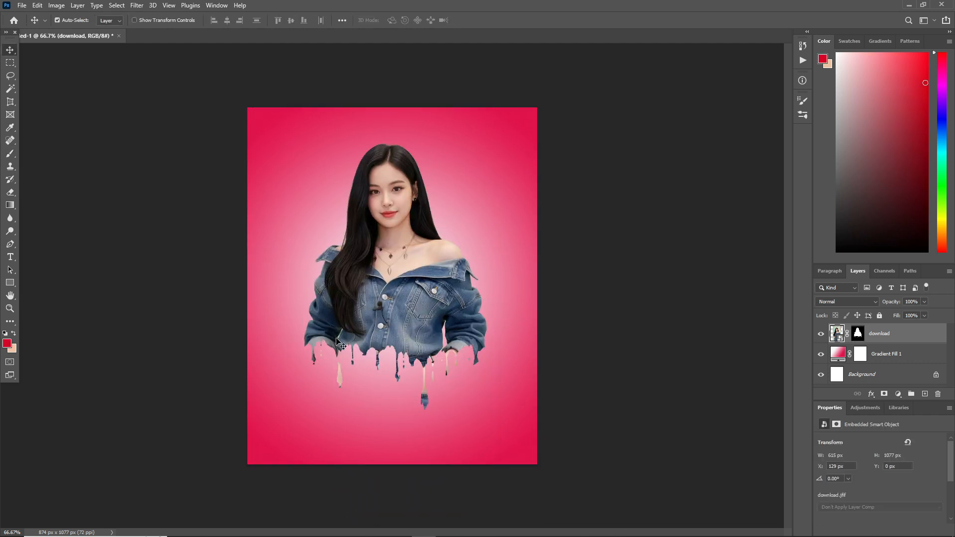
# On a new layer, paint a black circle below the drips using a 250 px brush at 39% opacity and 70% flow.
pyautogui.click(925, 393)
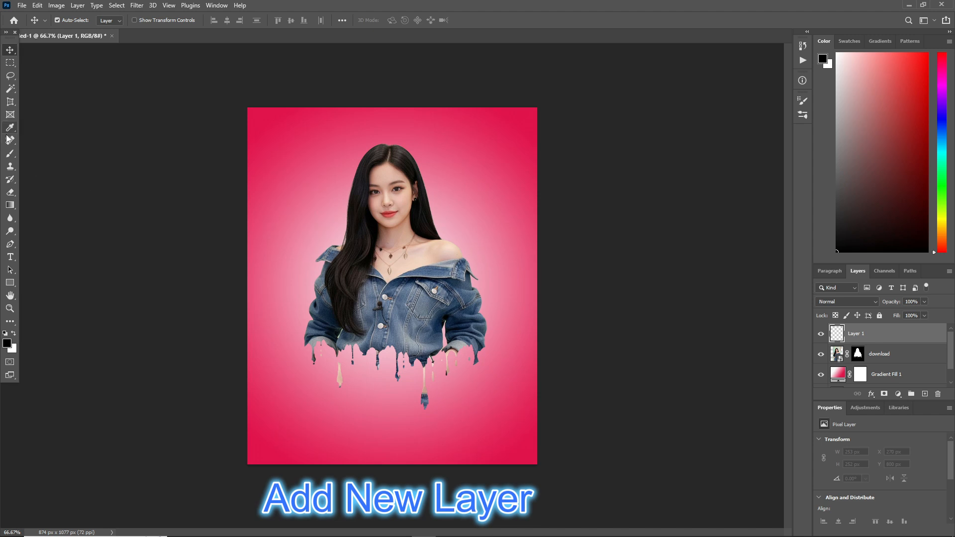
pyautogui.click(10, 154)
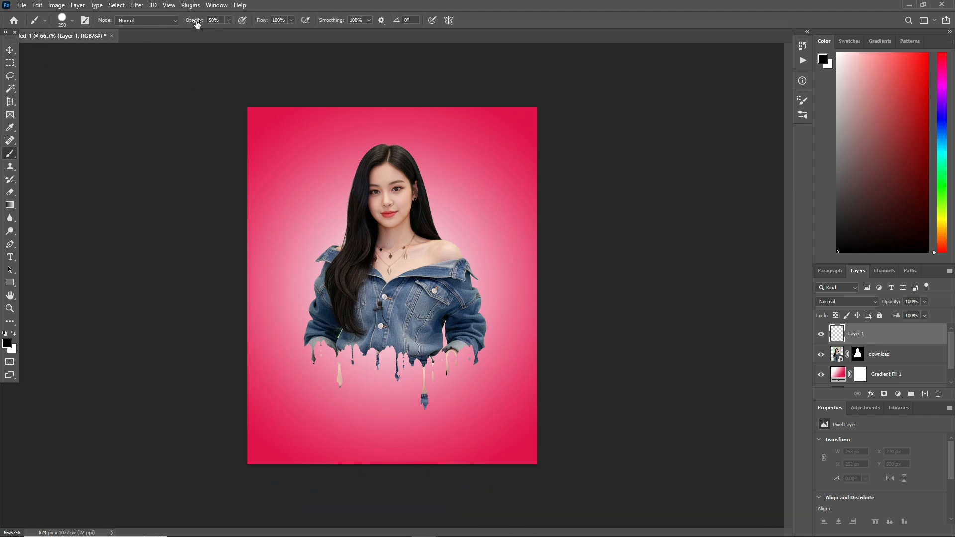
pyautogui.click(277, 21)
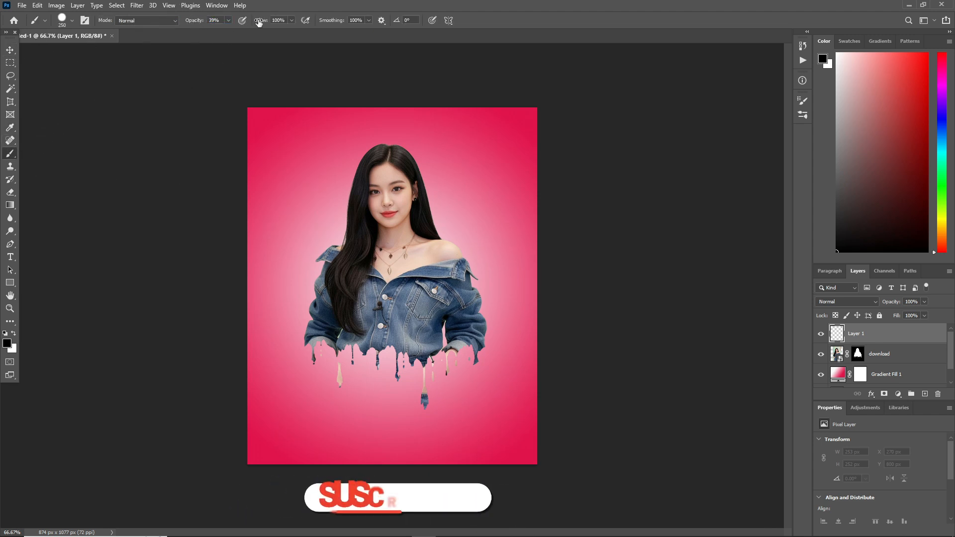
pyautogui.write('70')
pyautogui.press('Return')
pyautogui.click(397, 407)
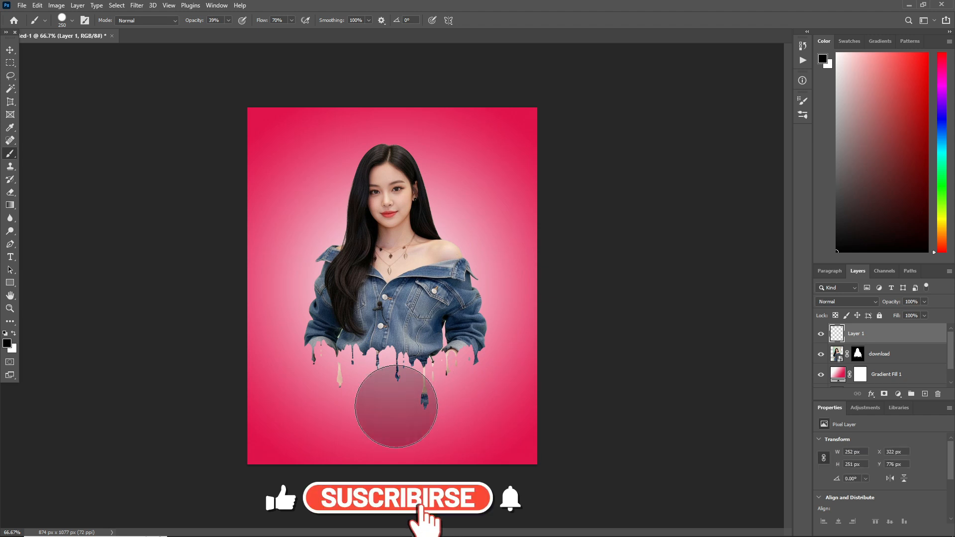
pyautogui.click(397, 407)
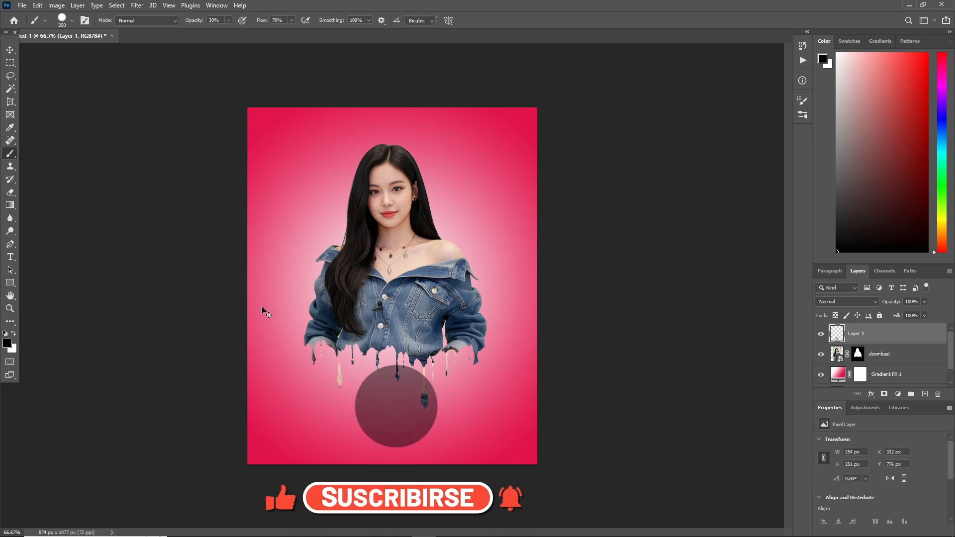
# Flatten the dark circle into a shadow ellipse about 256 by 59 px beneath the drips.
pyautogui.hotkey('ctrl', 't')
pyautogui.moveTo(396, 368); pyautogui.dragTo(392, 427)
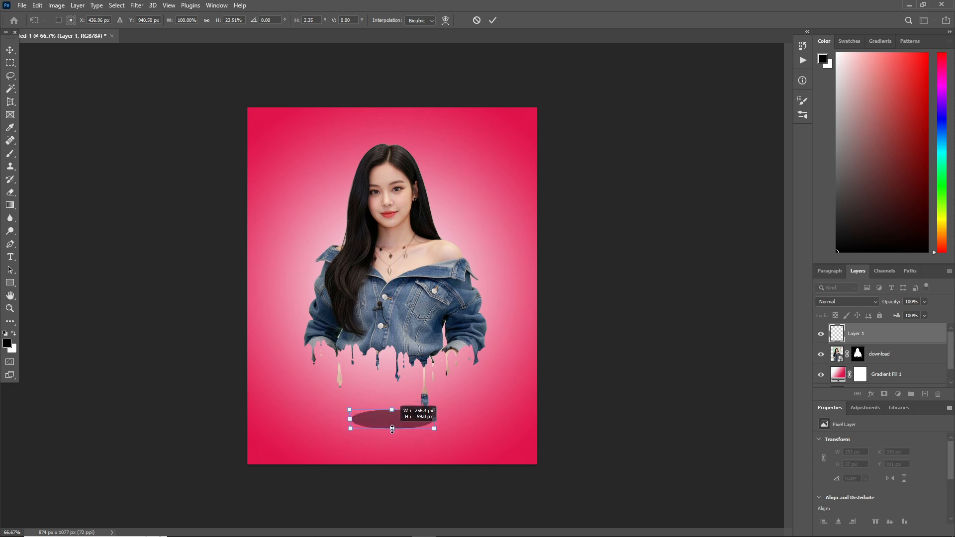